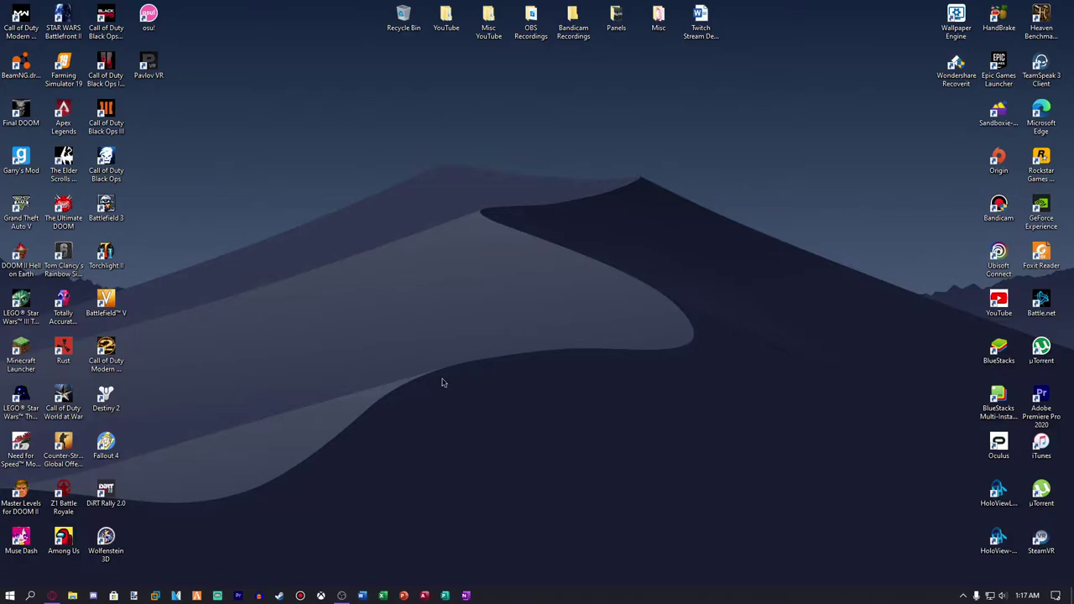
Download MSIAfterburnerSetup.zip from the MSI Afterburner page in Opera GX.
left_click(51, 595)
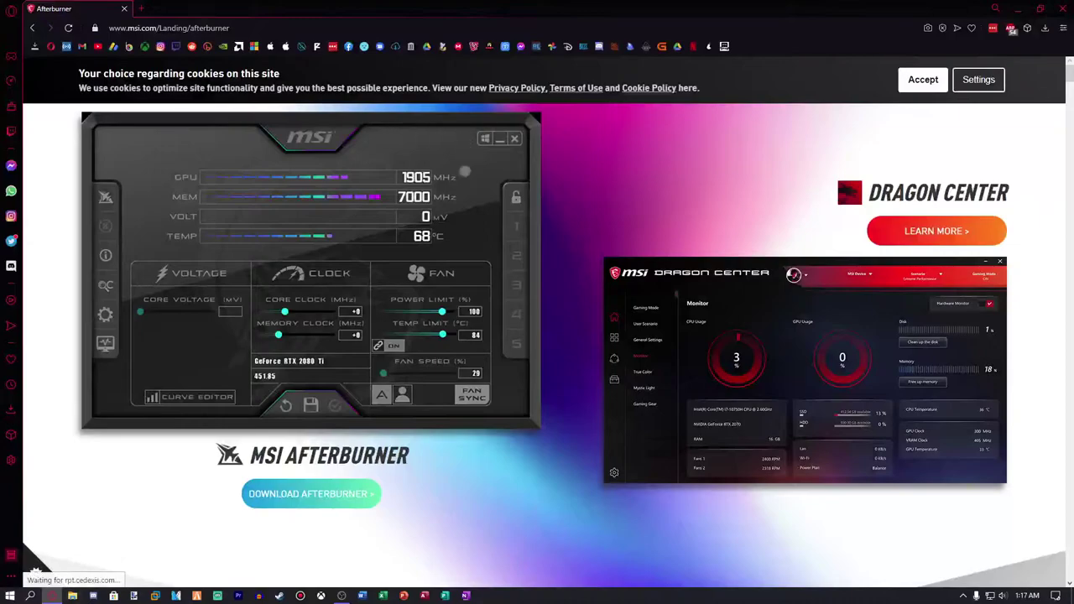
scroll(465, 171, "down", 2)
scroll(464, 171, "up", 2)
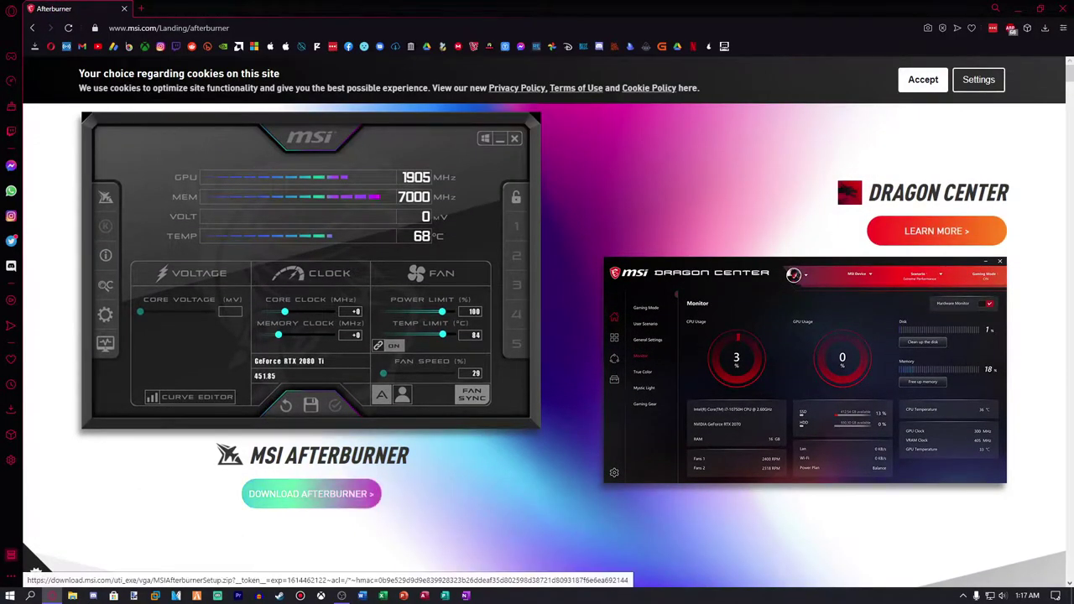
left_click(311, 494)
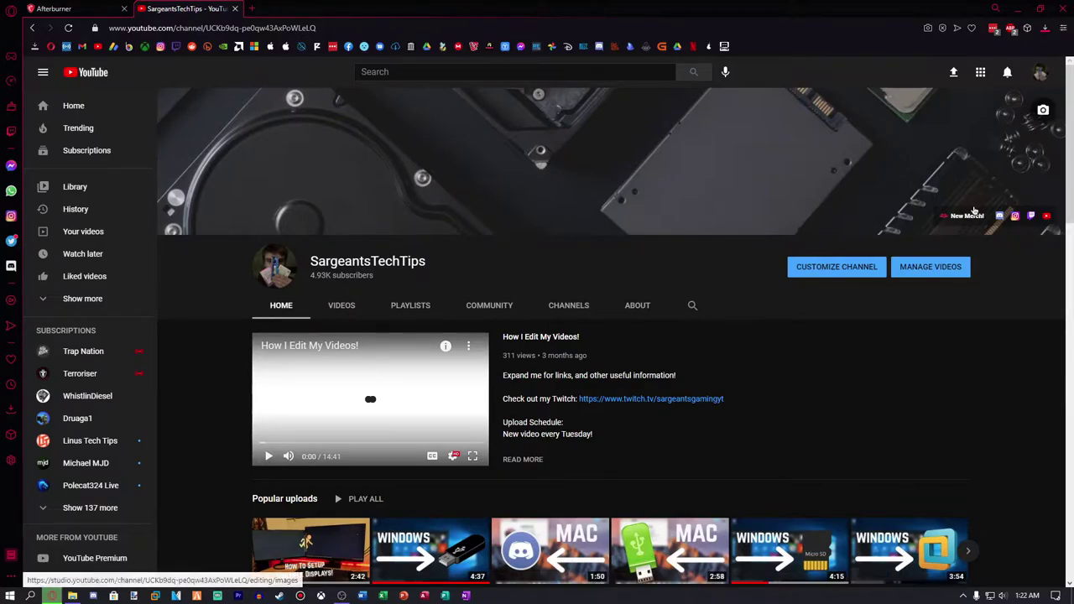
Browse the hoodie and mug in the New Merch! Teespring store, then return to the YouTube tab.
left_click(947, 218)
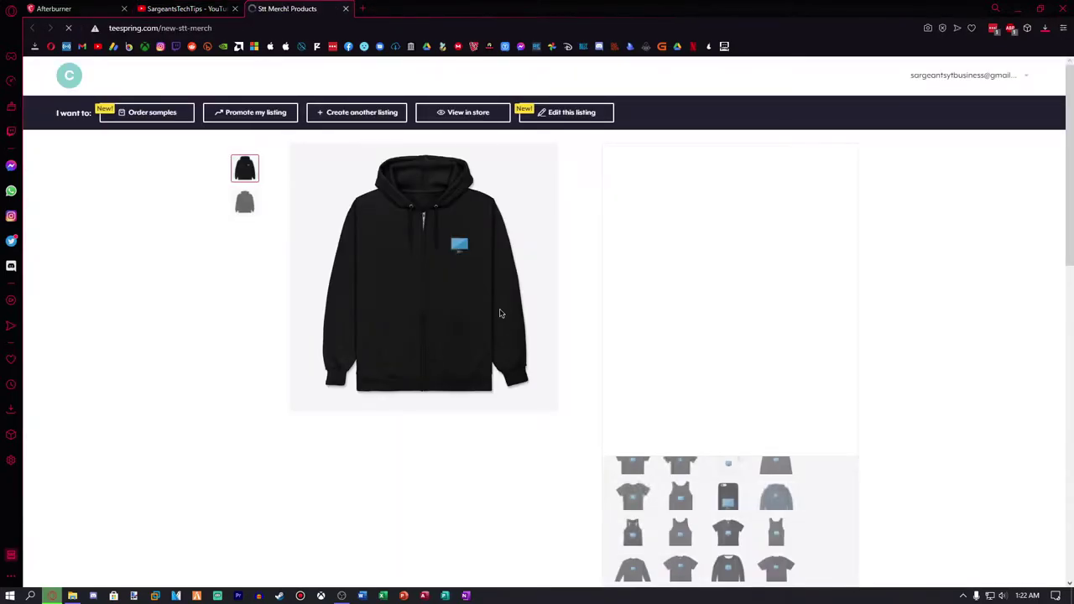
scroll(904, 412, "down", 3)
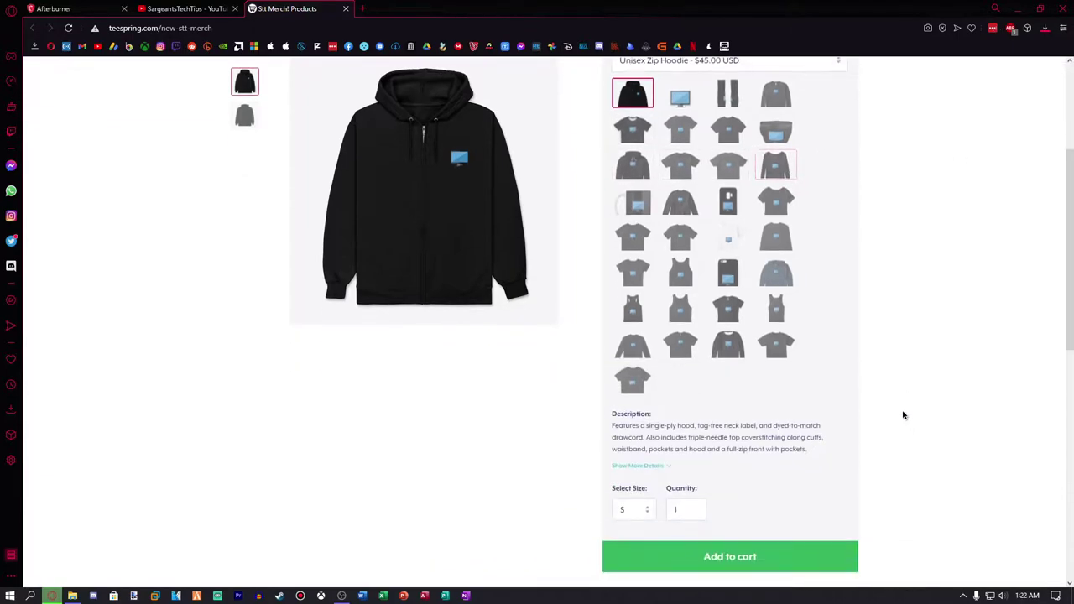
scroll(854, 364, "up", 2)
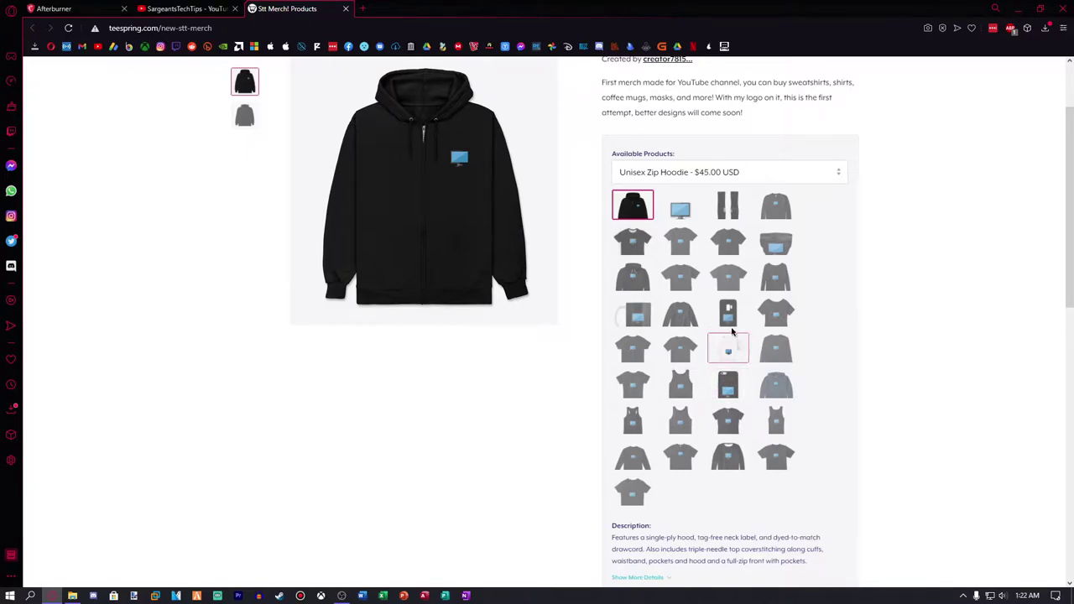
left_click(633, 313)
left_click(633, 210)
left_click(633, 313)
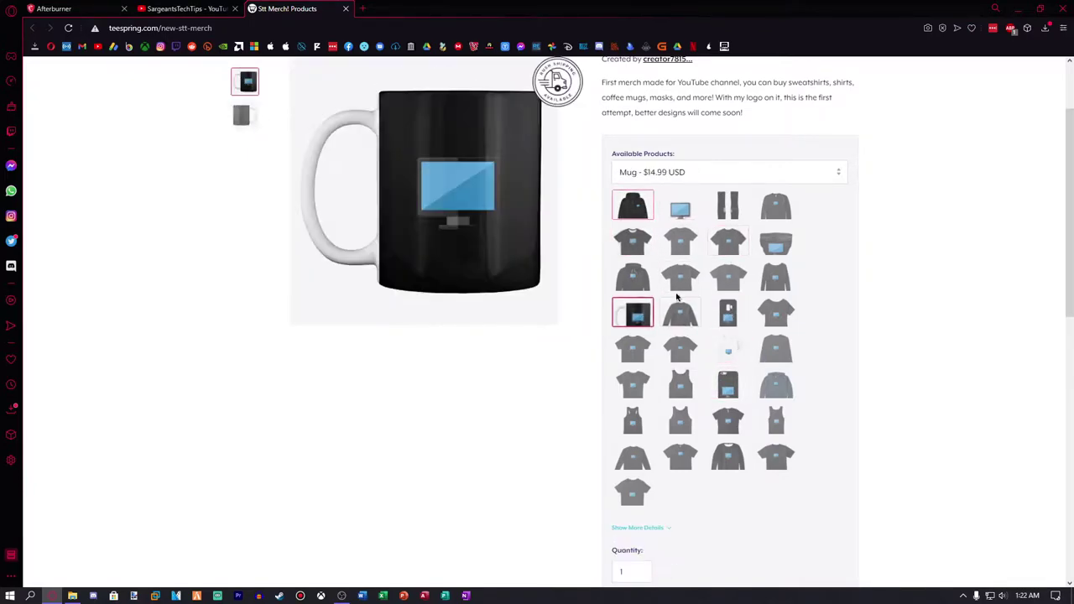
left_click(633, 210)
scroll(749, 322, "up", 2)
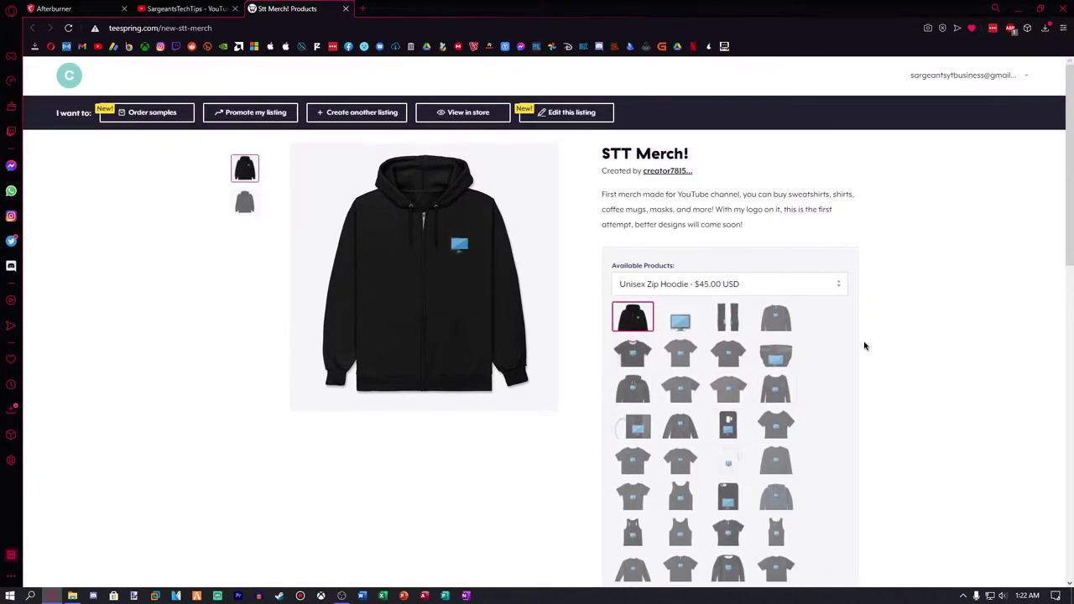
left_click(186, 9)
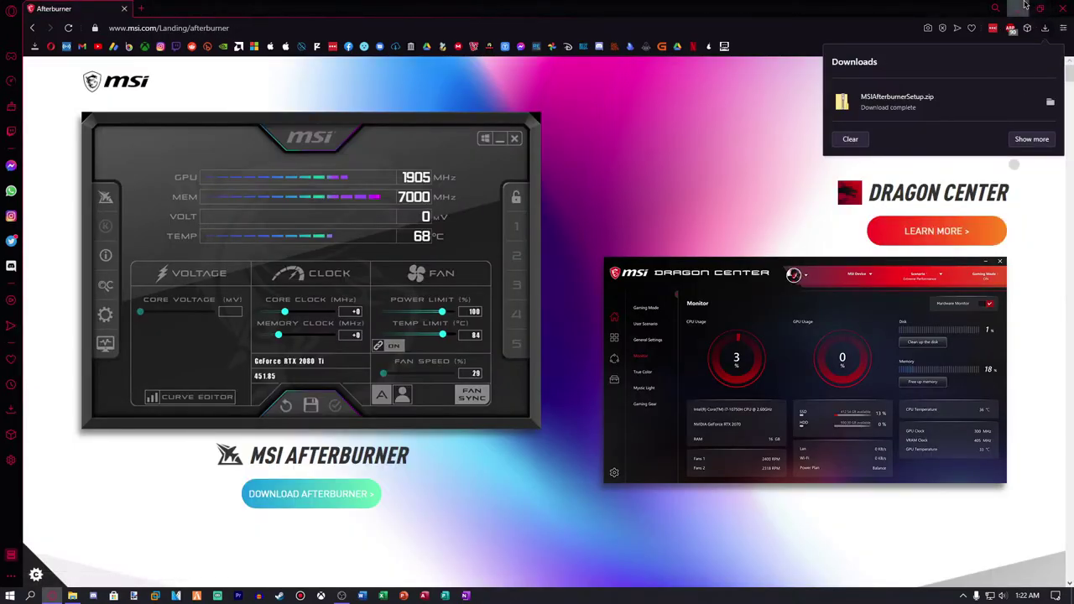
Extract MSIAfterburnerSetup.zip from Downloads into its suggested MSIAfterburnerSetup folder.
left_click(1025, 6)
left_click(72, 595)
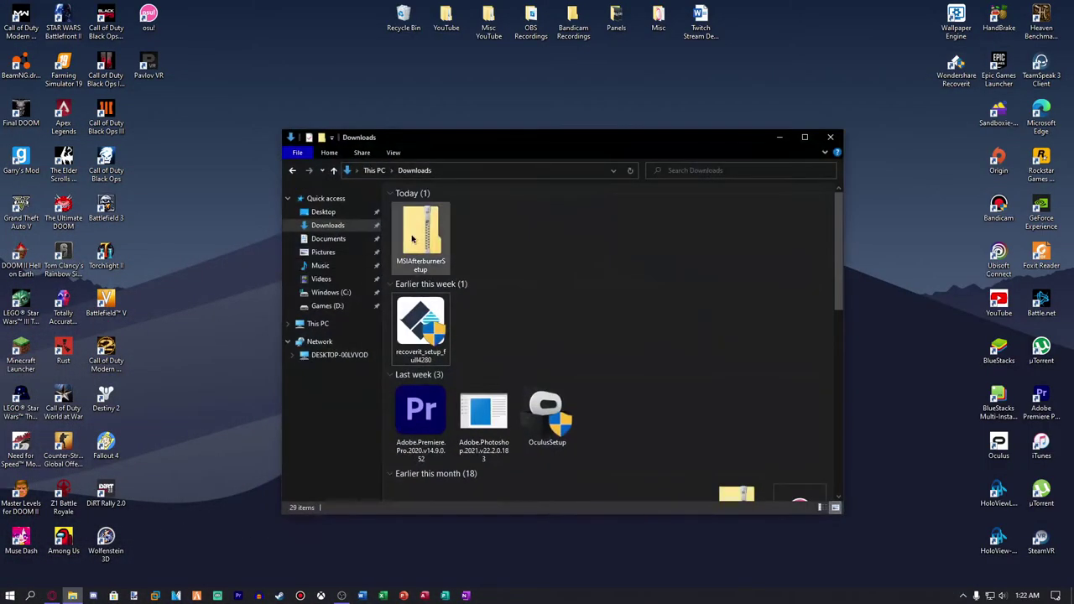
left_click(412, 239)
right_click(412, 239)
left_click(453, 283)
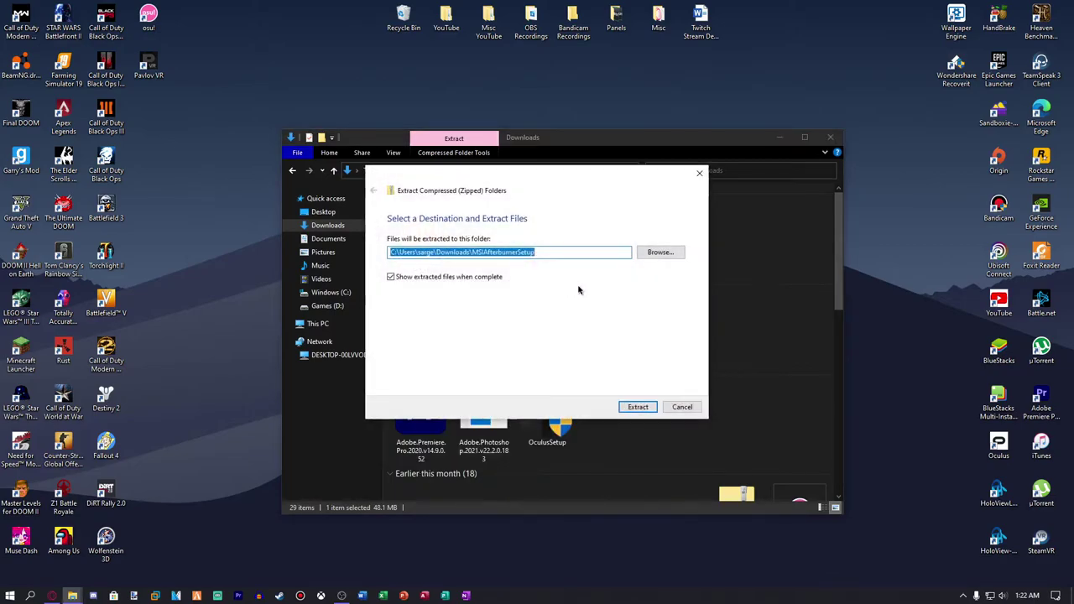
left_click(639, 408)
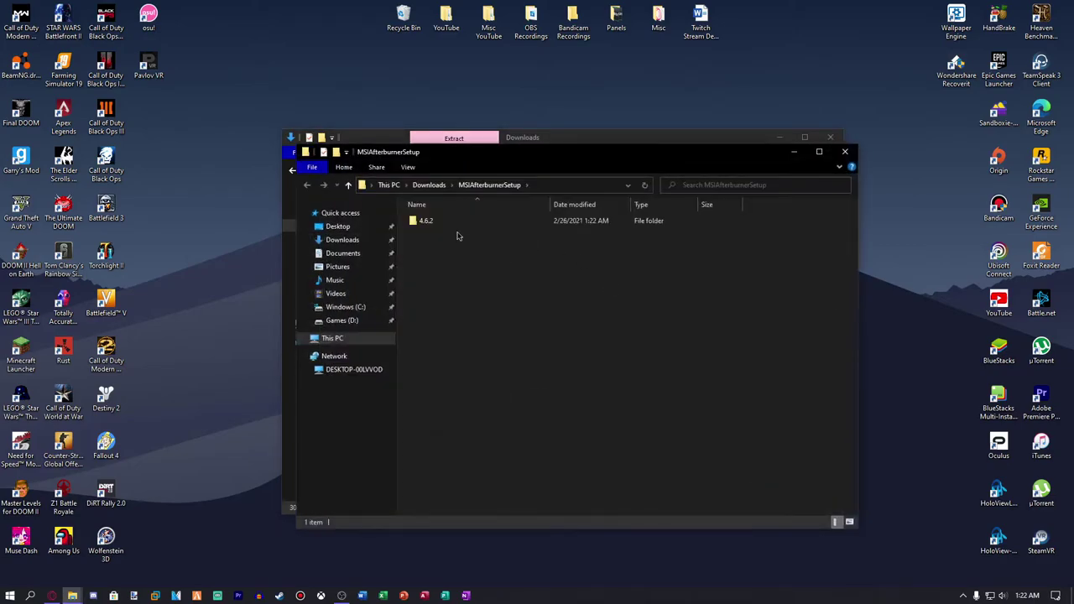
Run the MSIAfterburnerSetup462 installer in the 4.6.2 folder as administrator.
double_click(454, 222)
left_click(455, 222)
right_click(457, 221)
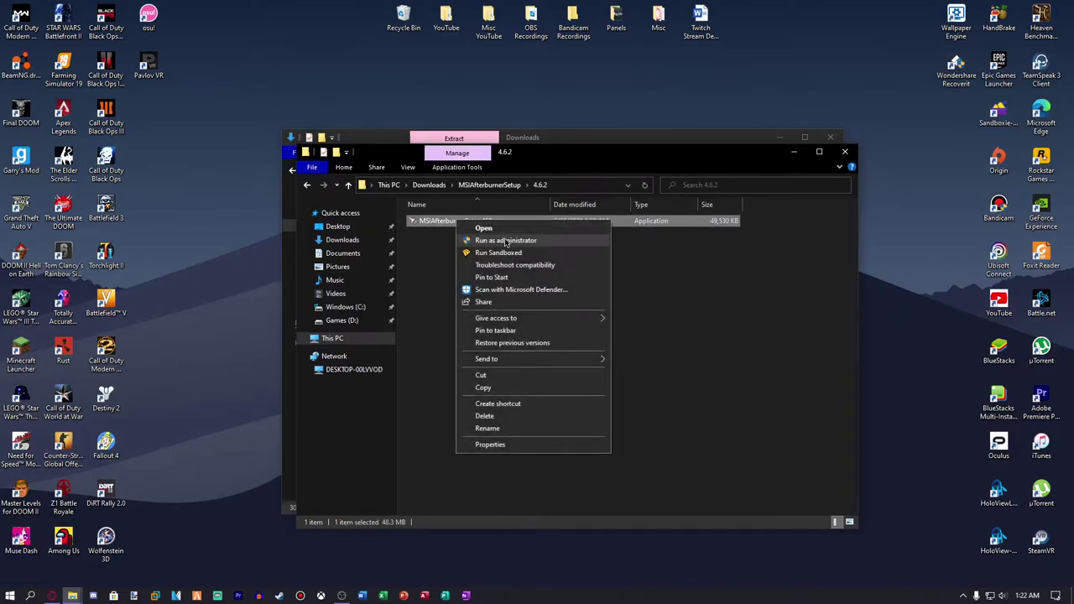
left_click(505, 241)
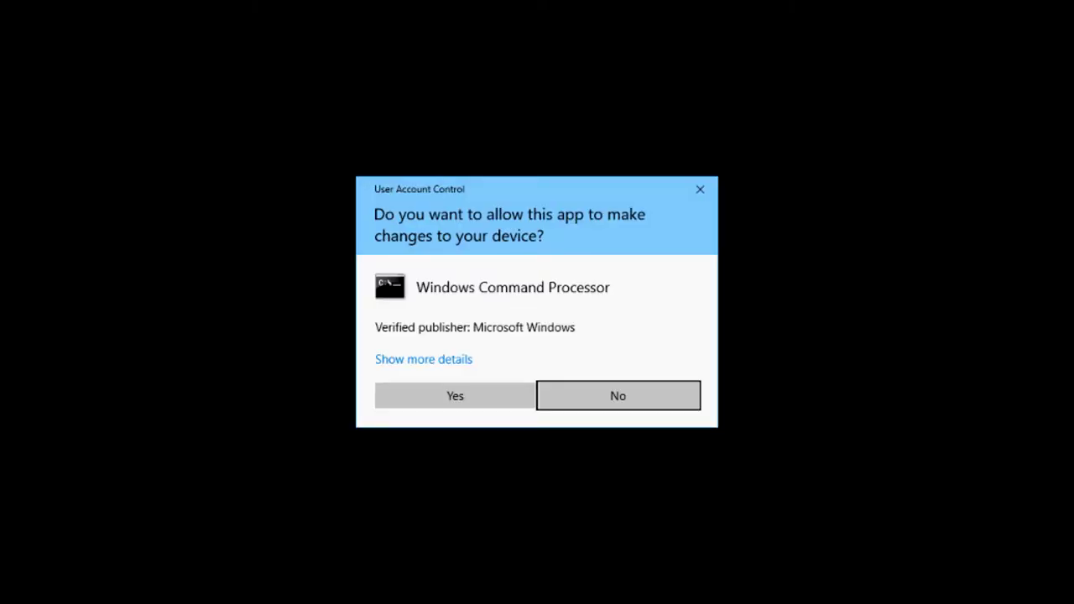
Allow the installer, confirm the setup language and accept the licence agreement.
left_click(504, 395)
left_click(538, 326)
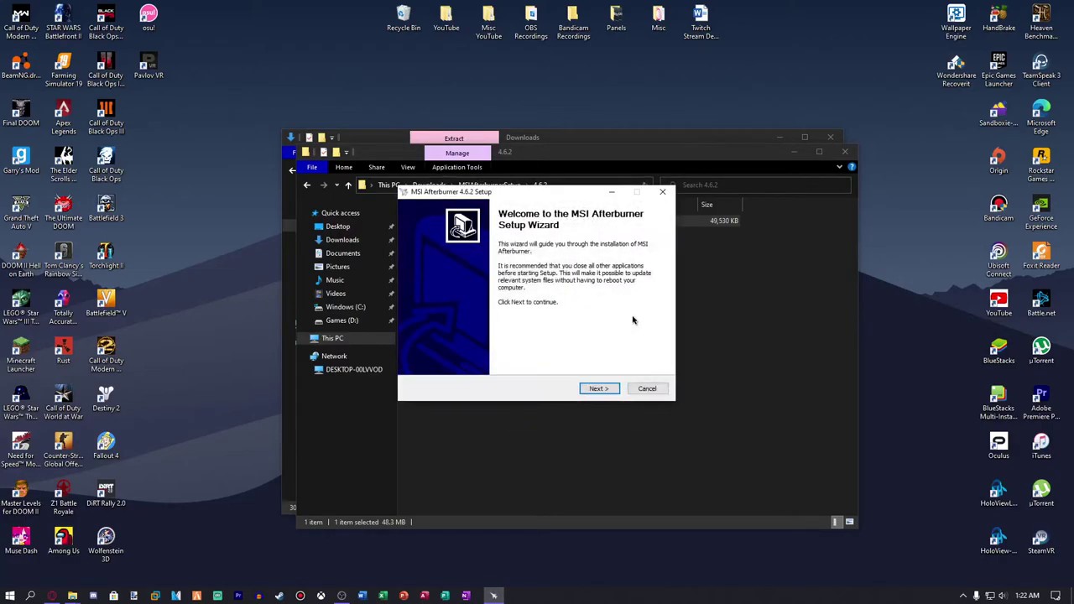
left_click(597, 389)
left_click(485, 357)
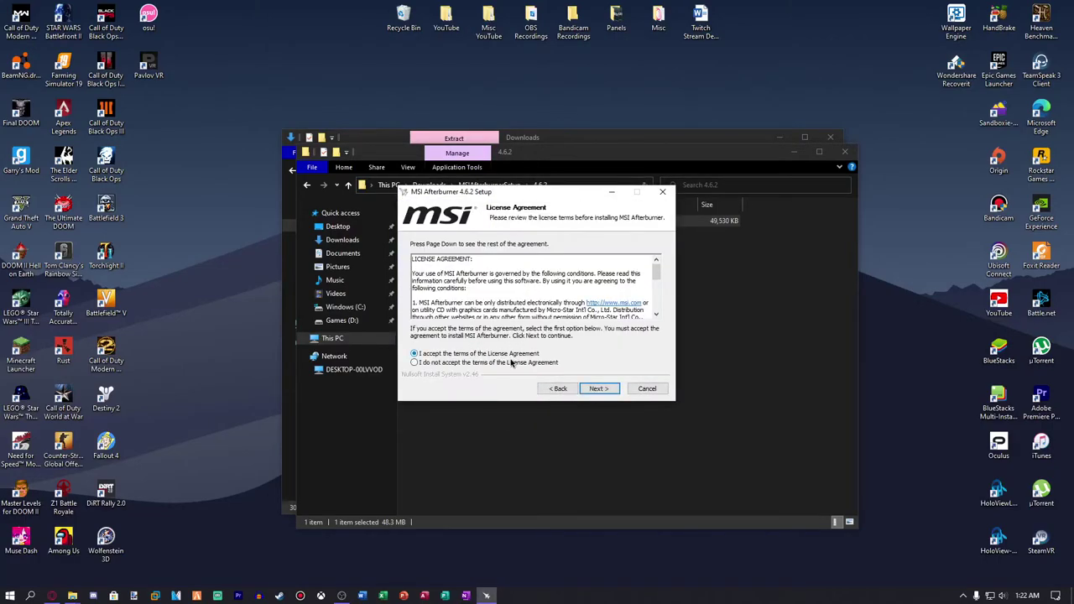
left_click(601, 389)
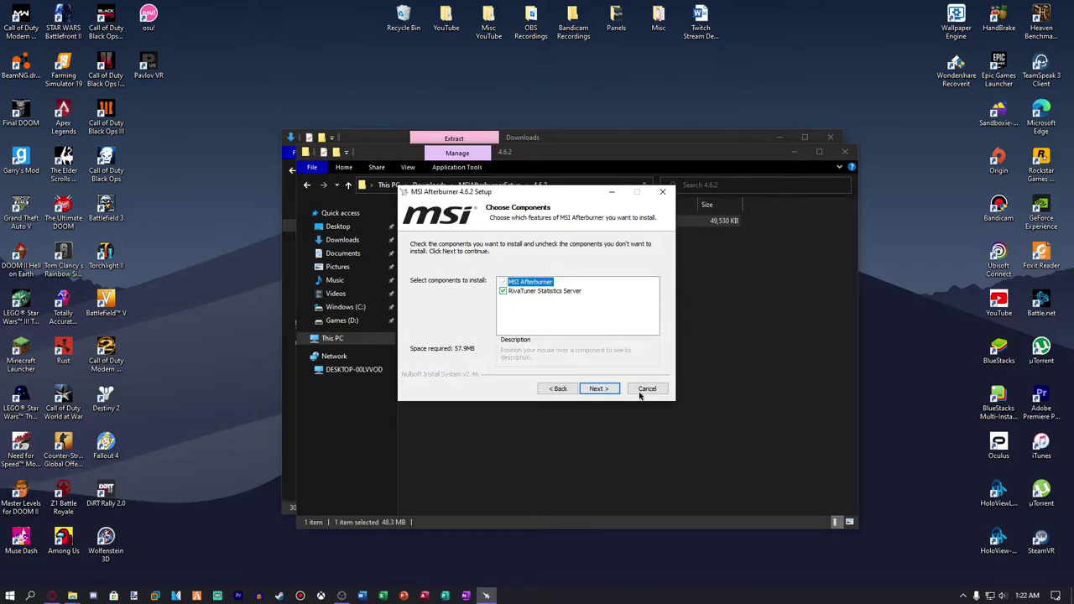
Exclude RivaTuner Statistics Server, keep the default install folder and install MSI Afterburner.
mouse_move(556, 287)
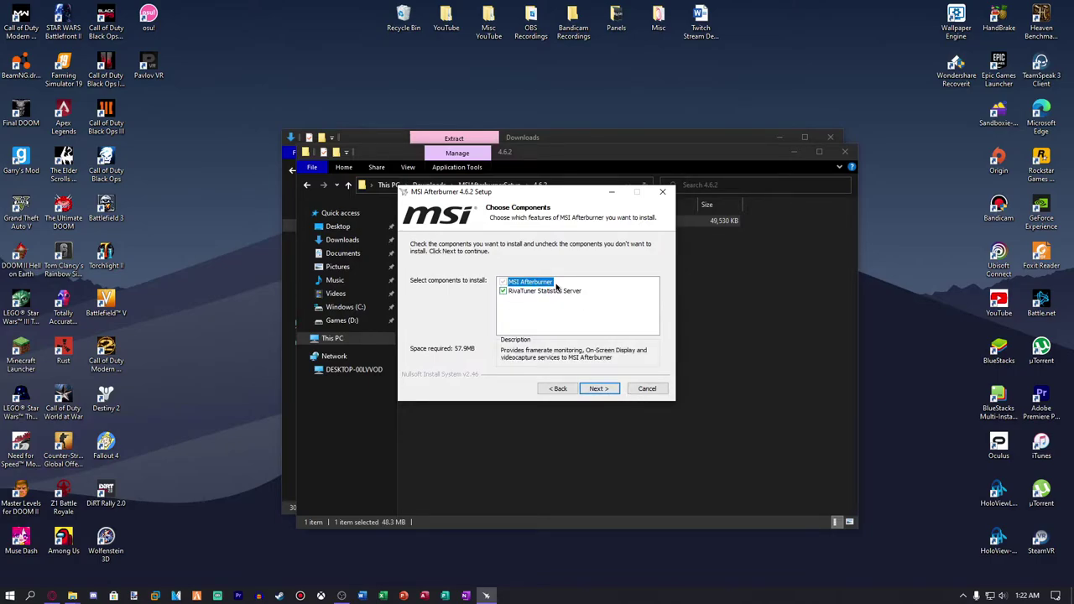
left_click(504, 291)
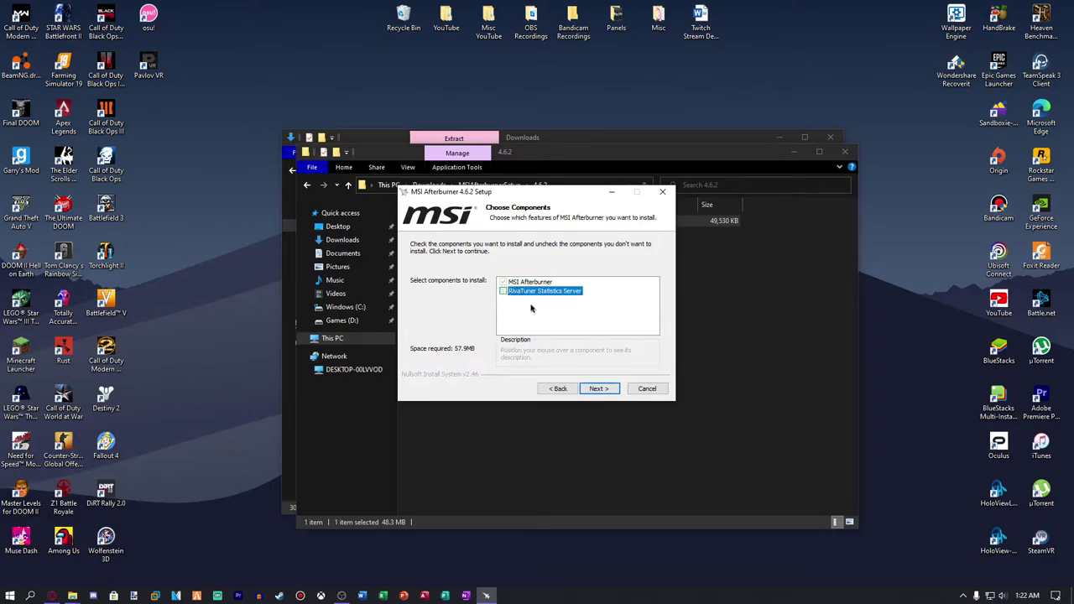
left_click(598, 388)
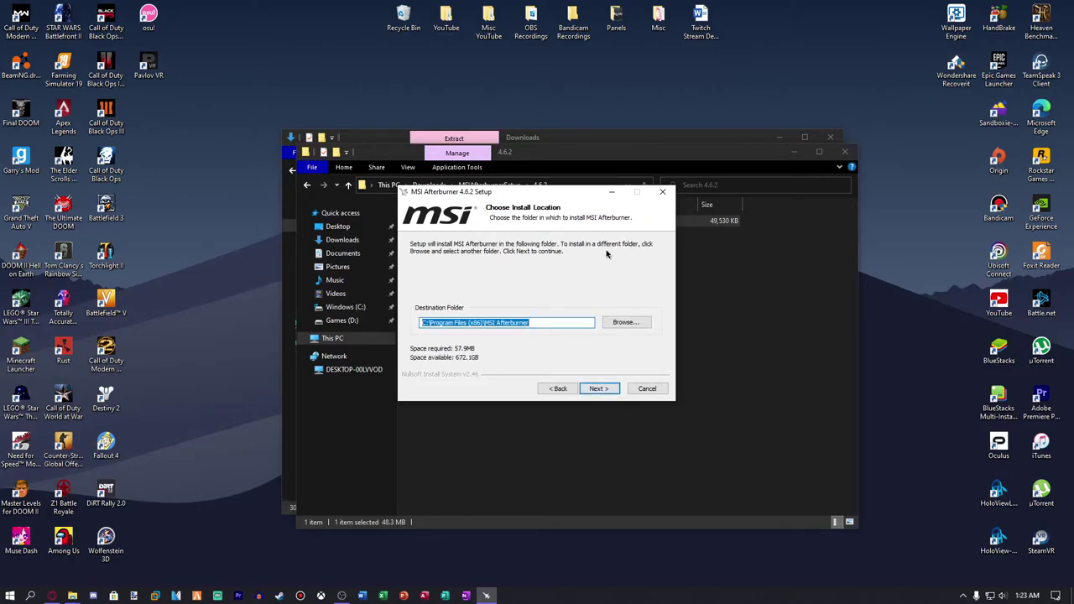
left_click(597, 389)
left_click(599, 388)
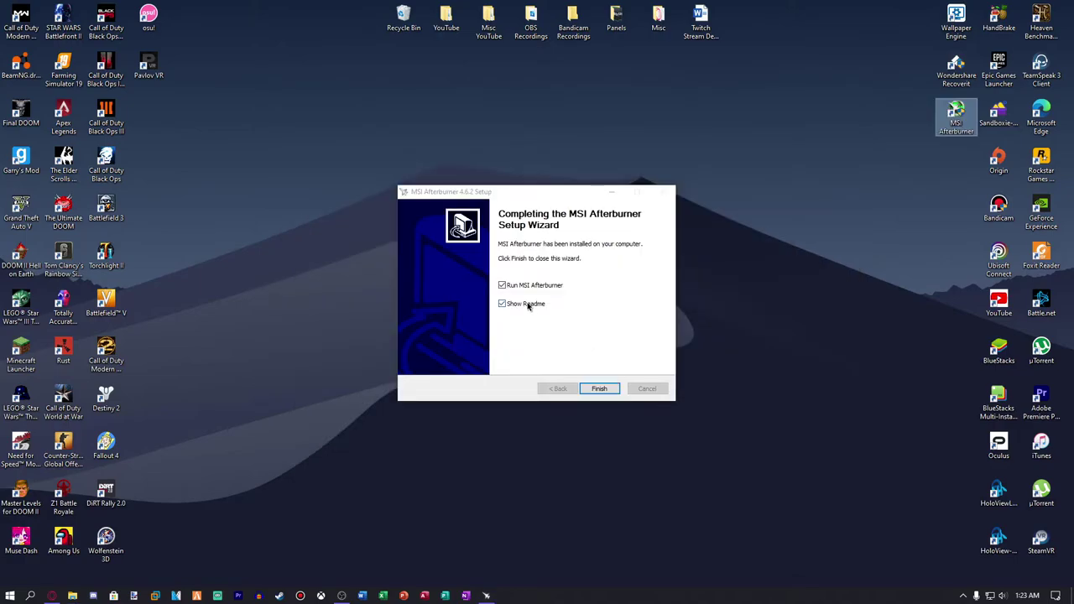
Finish setup without the readme, apply a 73% manual fan speed, then restore Auto.
left_click(525, 304)
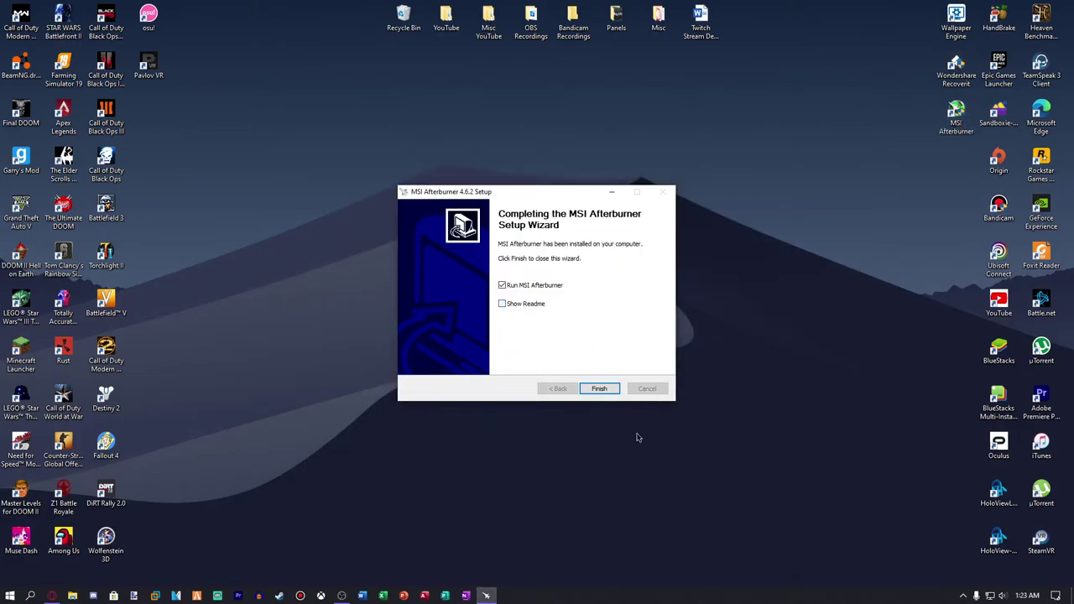
left_click(599, 389)
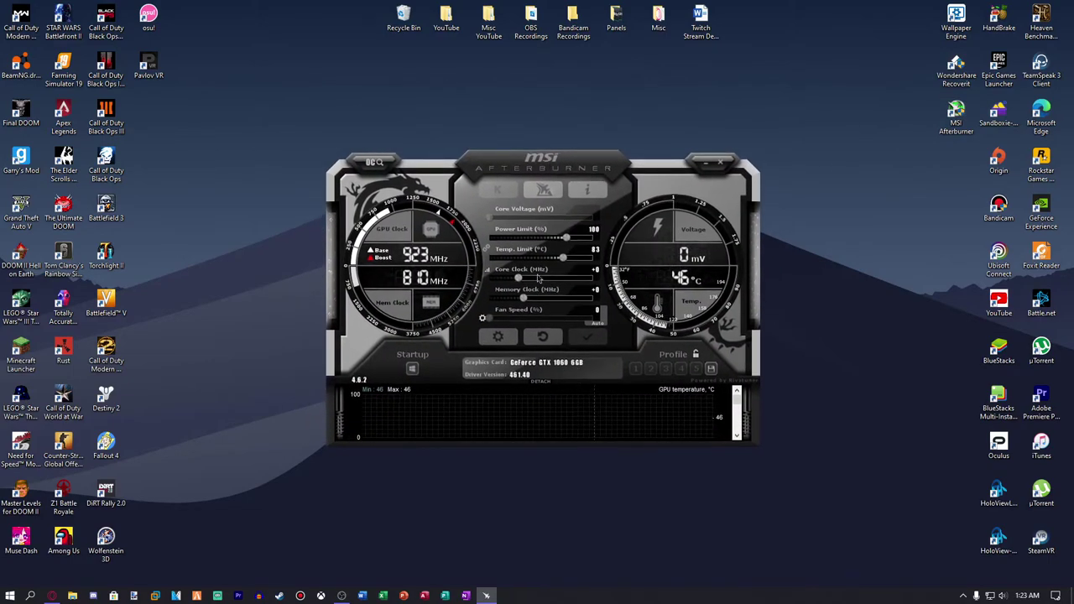
left_click(597, 323)
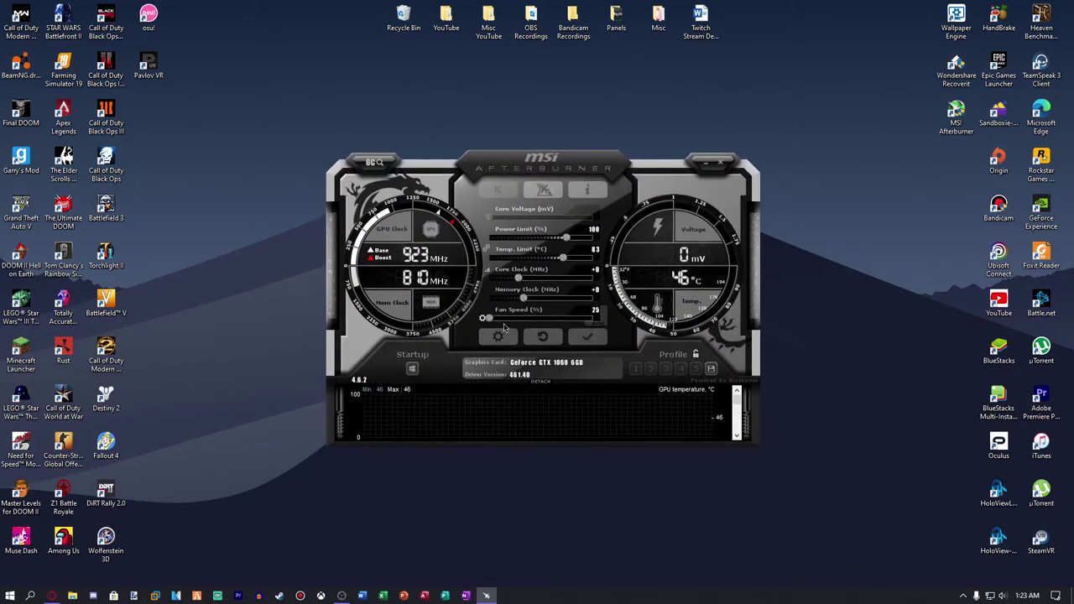
left_click_drag(491, 321, 556, 320)
left_click(586, 336)
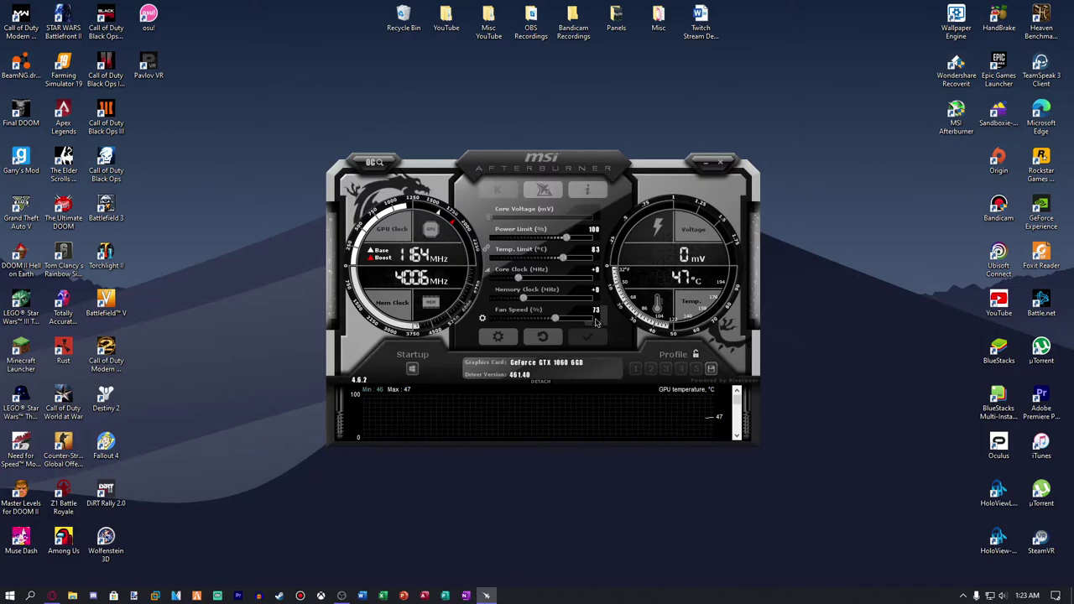
left_click(596, 323)
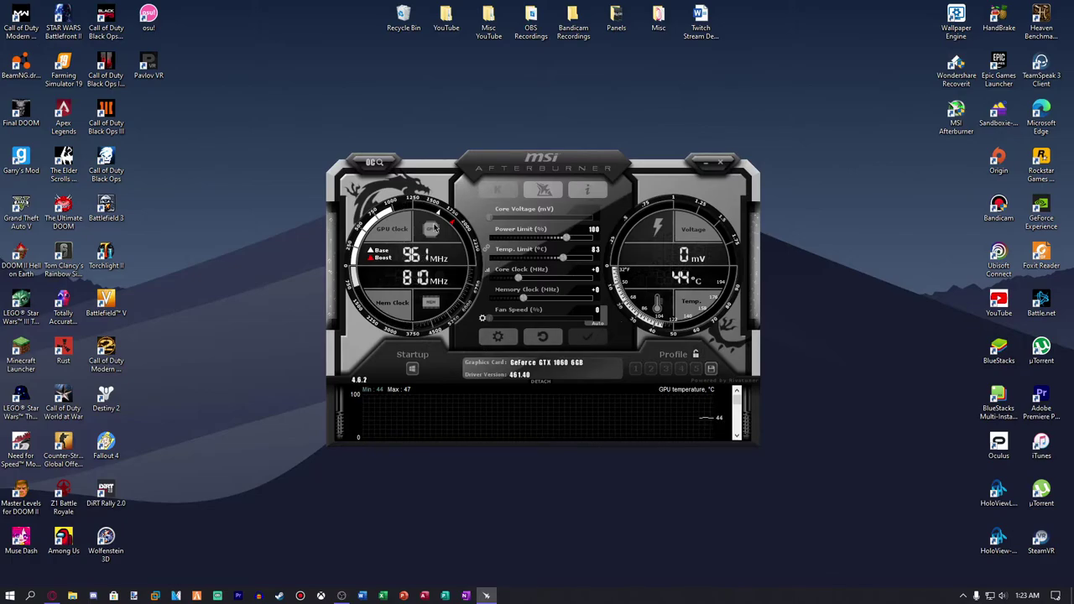
Select Default MSI Afterburner v2 skin under User Interface properties and apply it.
left_click(498, 336)
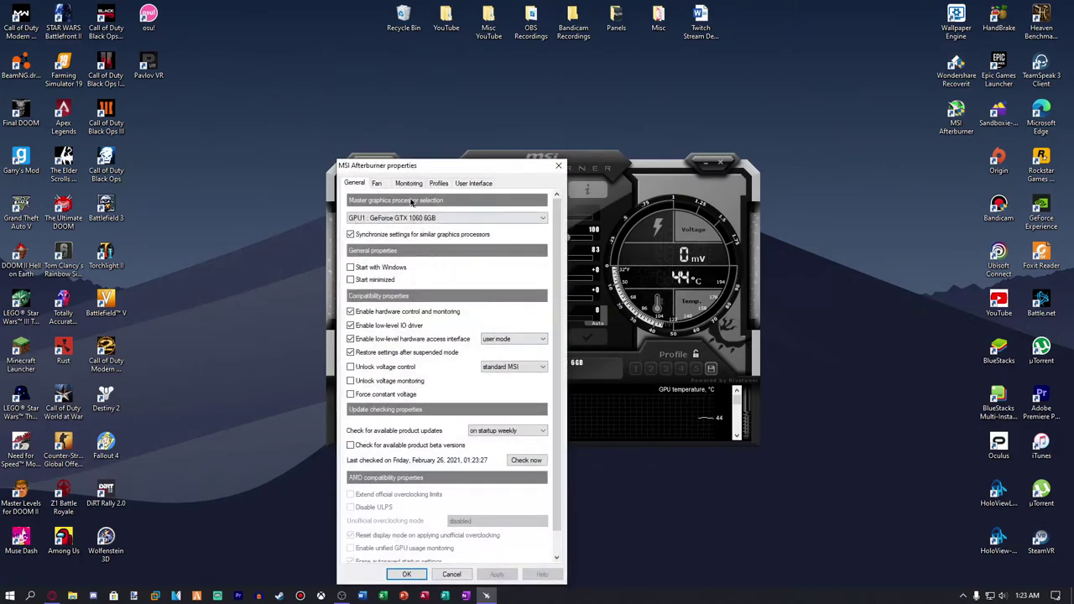
left_click(472, 183)
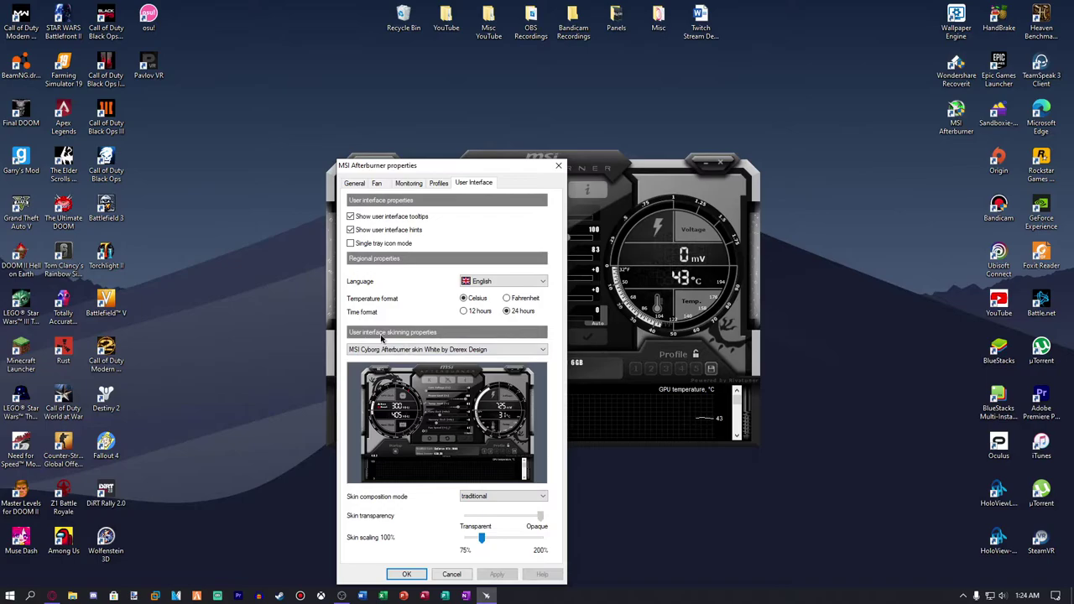
left_click(429, 349)
left_click(435, 352)
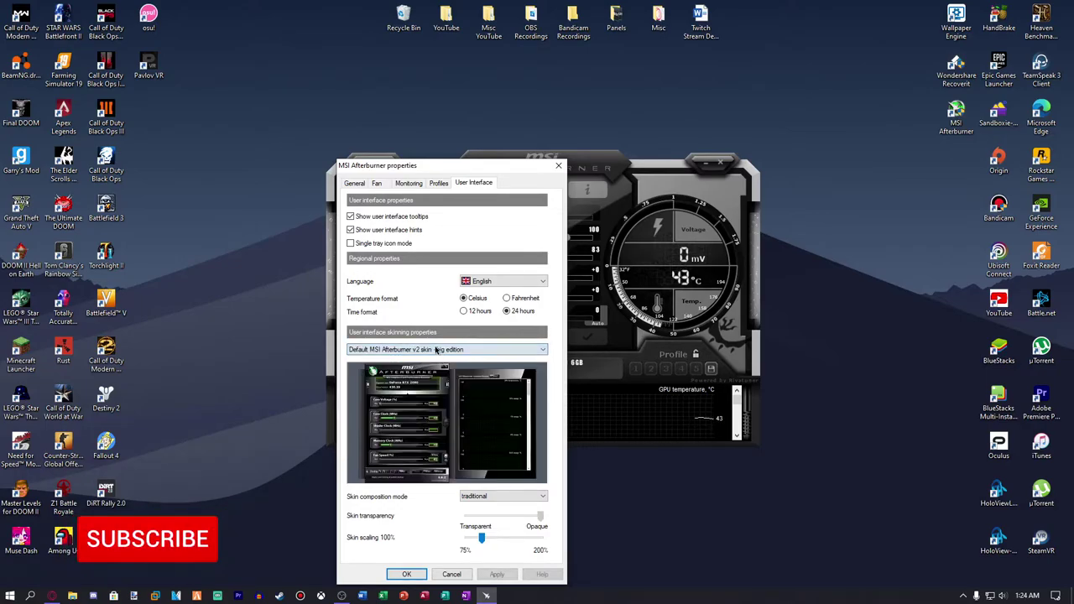
left_click(443, 350)
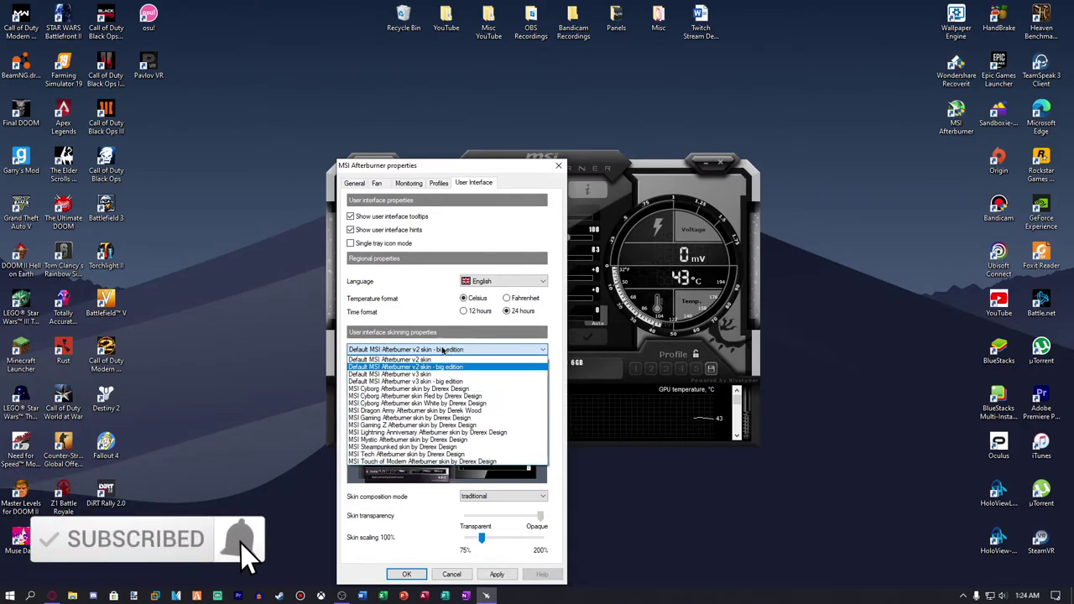
left_click(436, 359)
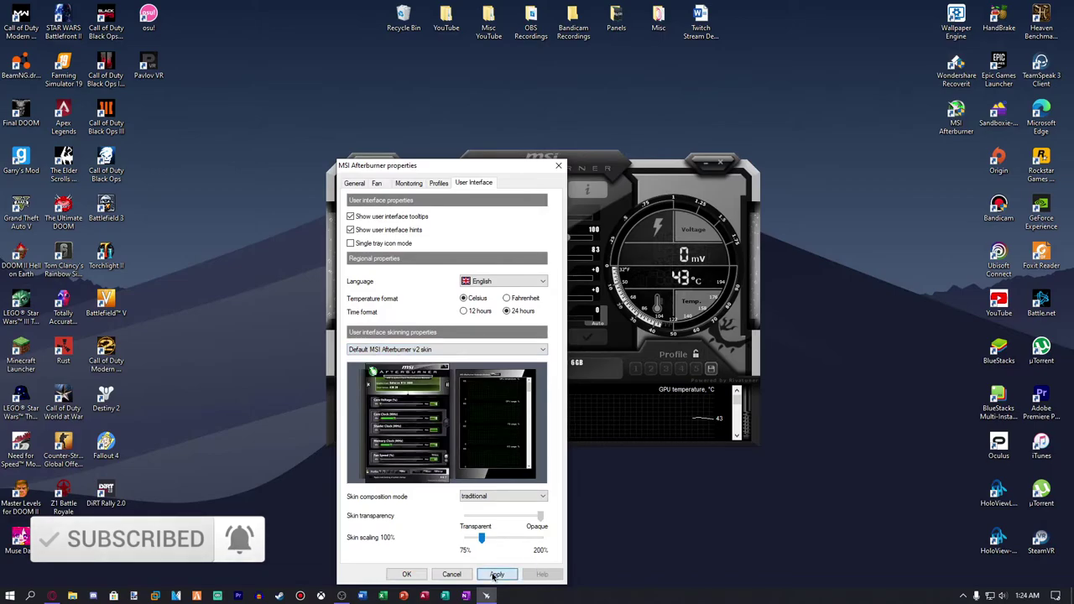
left_click(495, 575)
Close the properties with OK and nudge the Afterburner window slightly up and right.
left_click(406, 574)
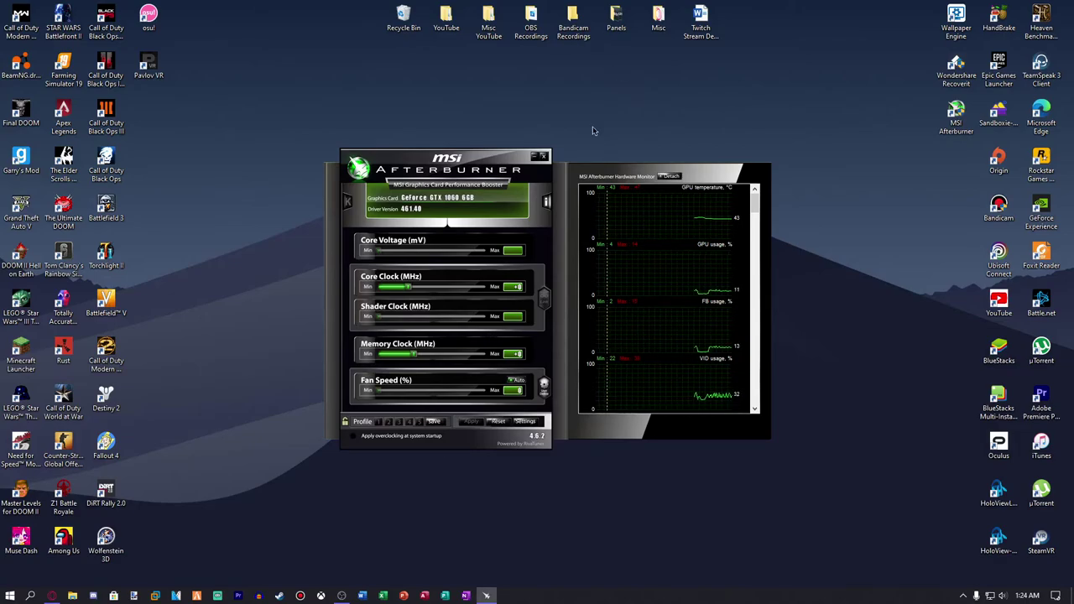
mouse_move(459, 158)
left_mouse_down()
mouse_move(428, 126)
mouse_move(468, 155)
left_mouse_up()
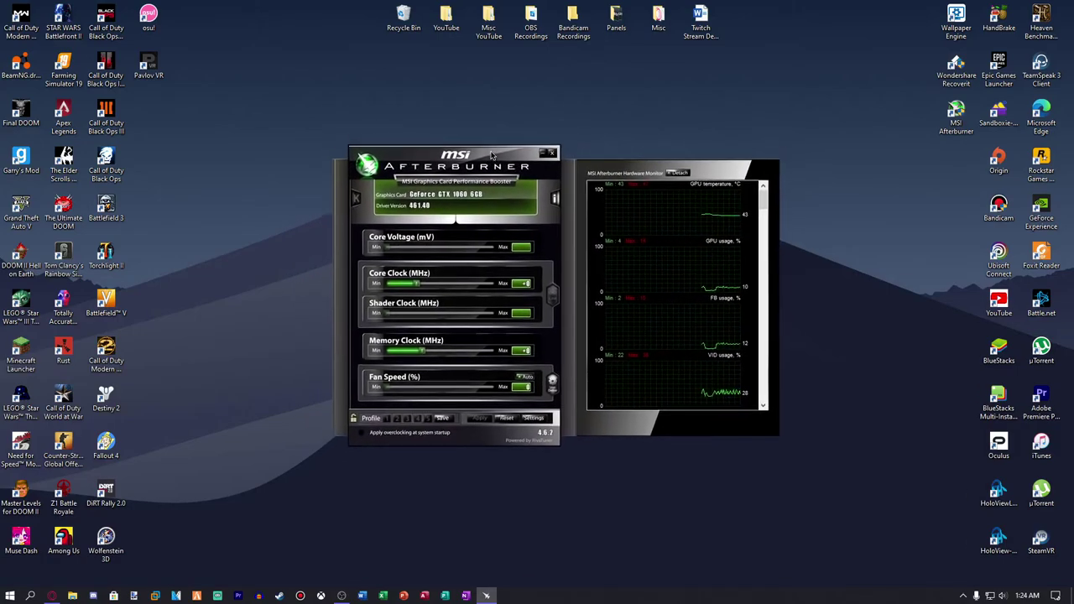